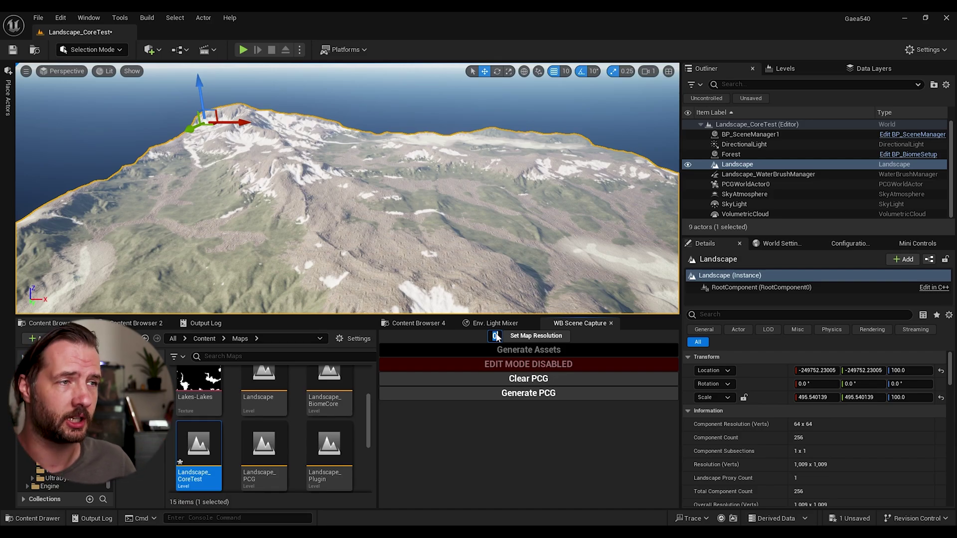
Set the scene capture map resolution to 4995 and apply it to the level
type("1")
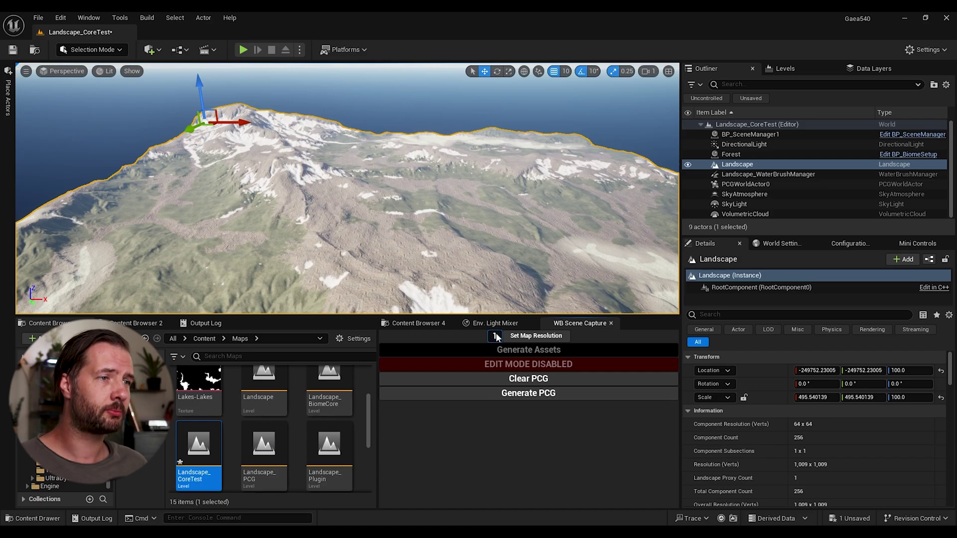
scroll(762, 432, "down", 2)
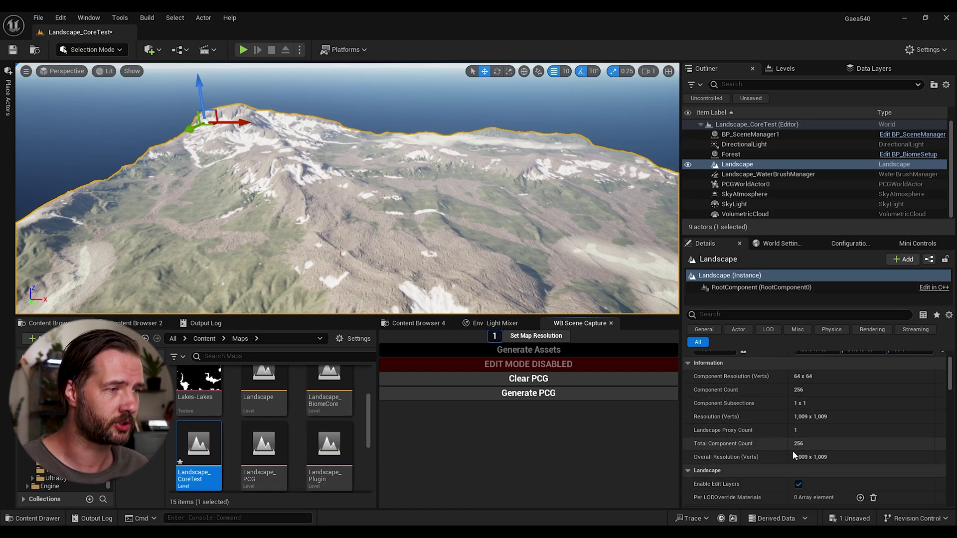
left_click(506, 349)
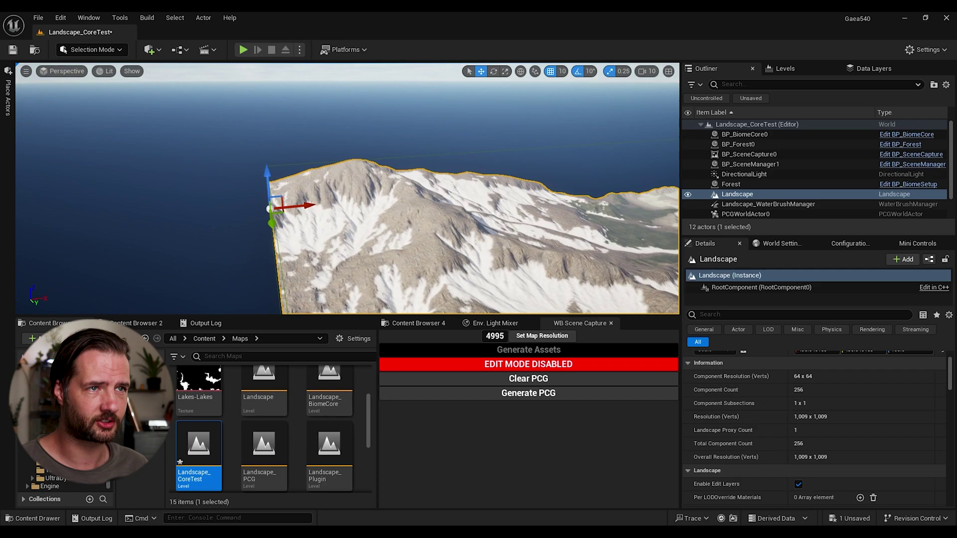
right_click_drag(373, 187, 374, 187)
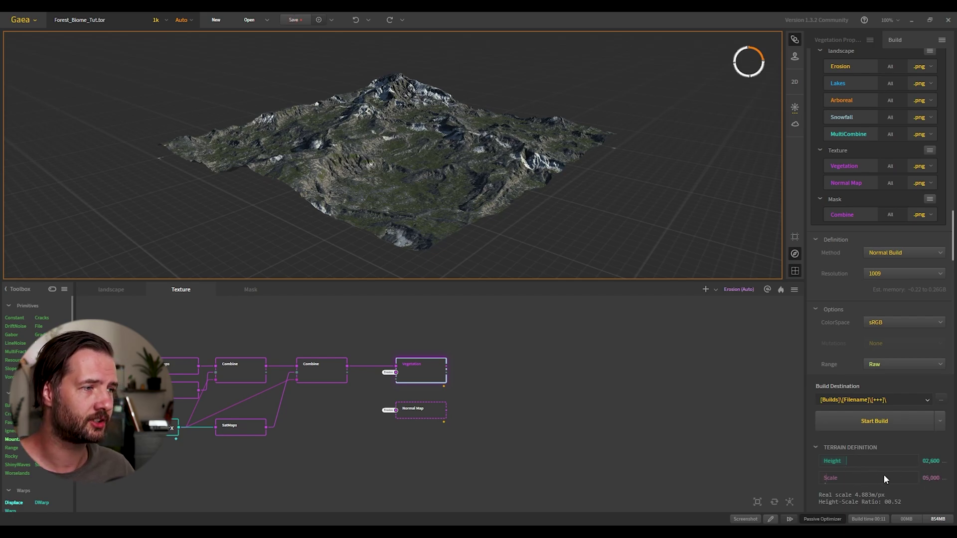
Return to Unreal Engine, enter Landscape mode and load the Erosion heightmap from folder 006 for a new landscape
left_click(906, 22)
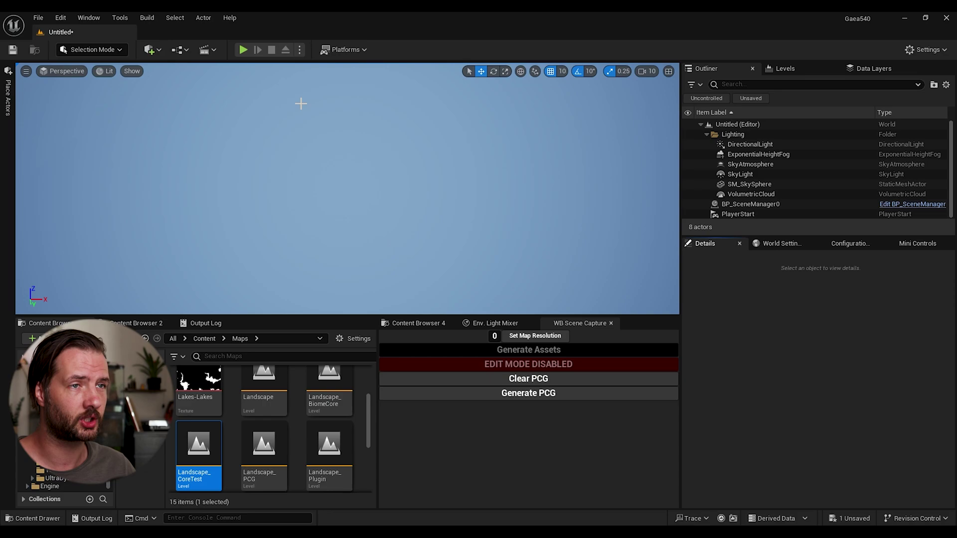
left_click(115, 49)
left_click(106, 76)
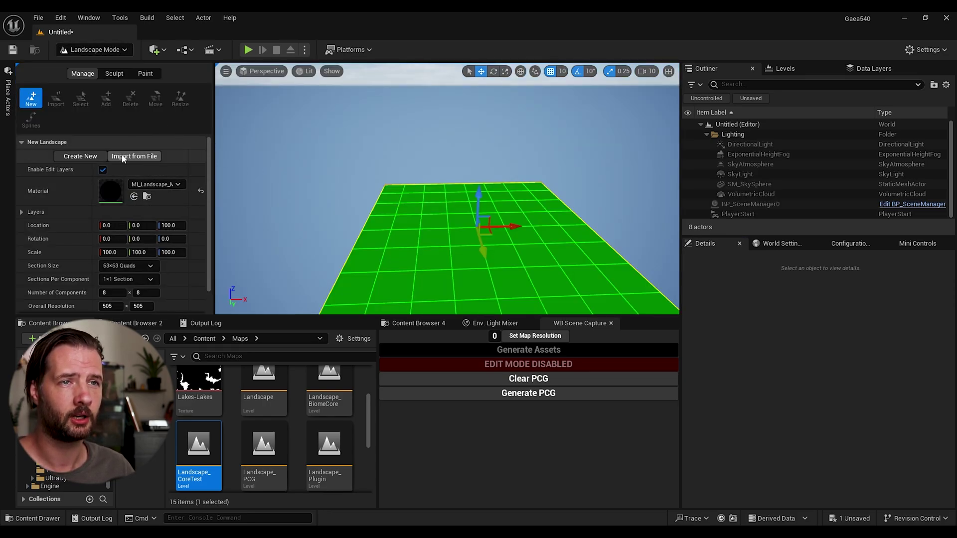
left_click(134, 156)
left_click(175, 184)
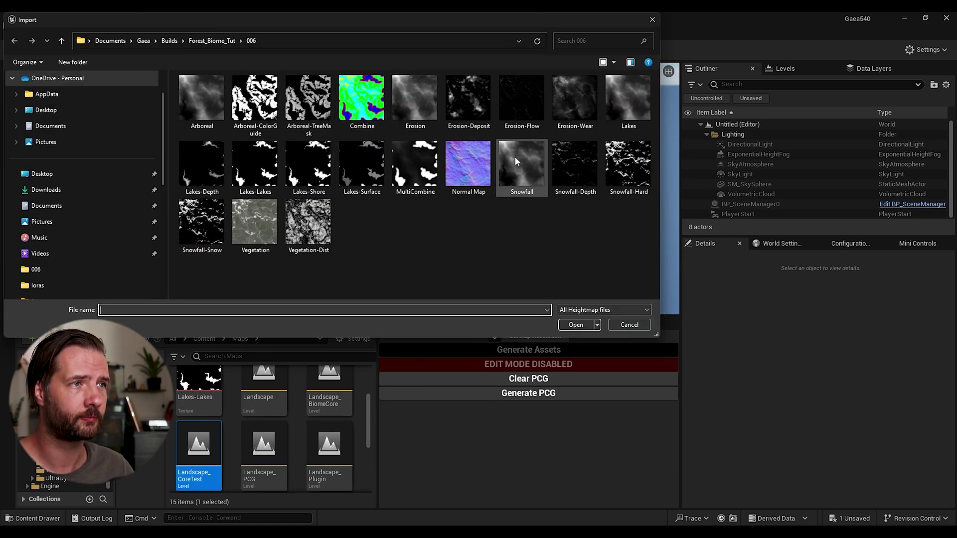
left_click(418, 100)
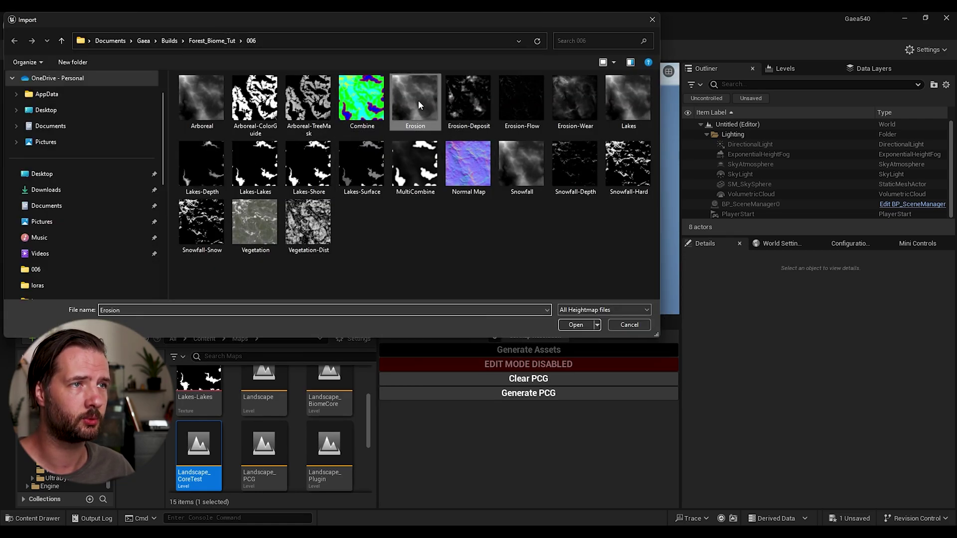
left_click(576, 325)
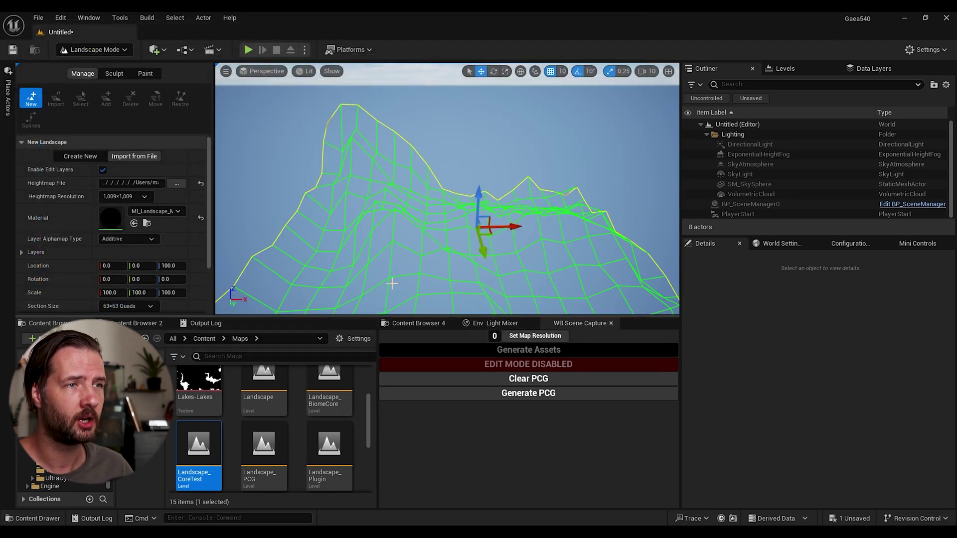
Set the new landscape's Z scale to 2600/100 and import the landscape
scroll(148, 244, "down", 2)
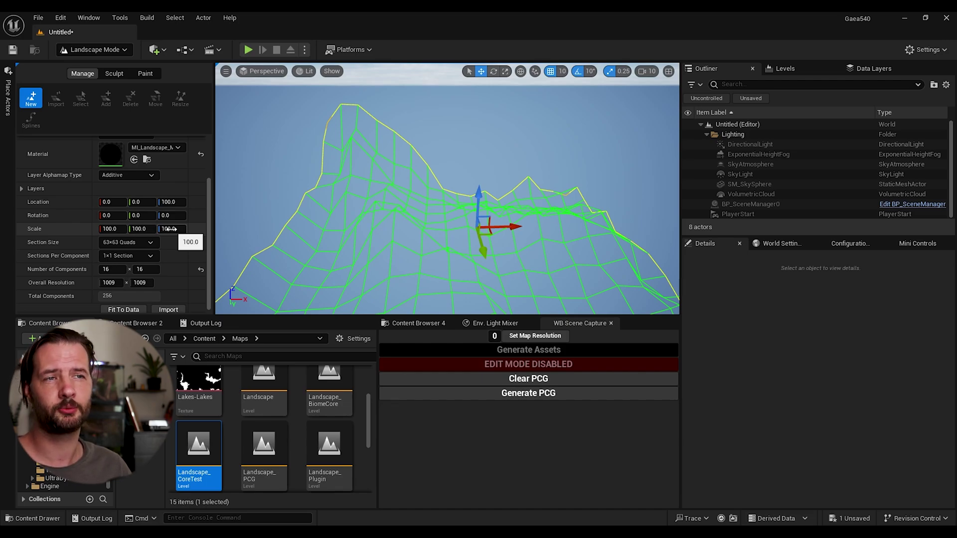
left_click(173, 229)
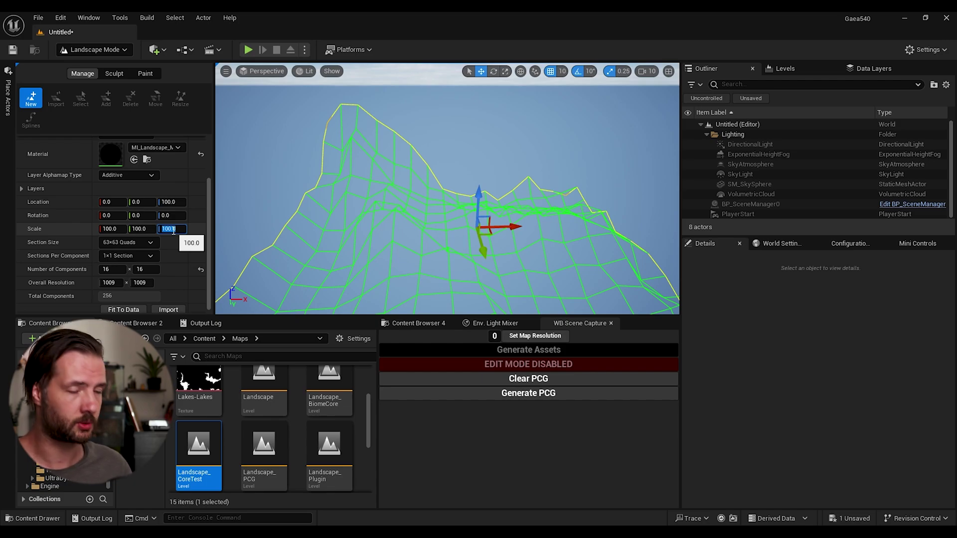
type("2600/")
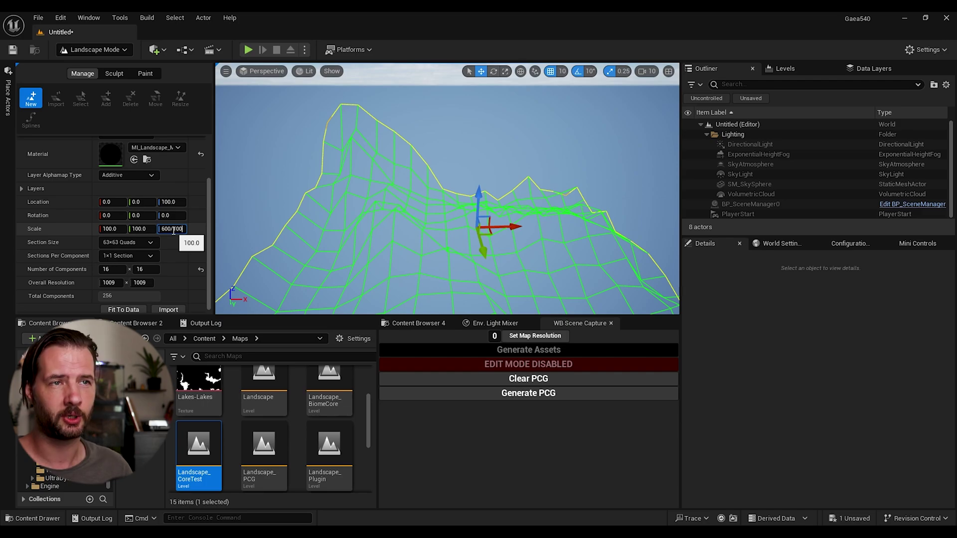
key("Return")
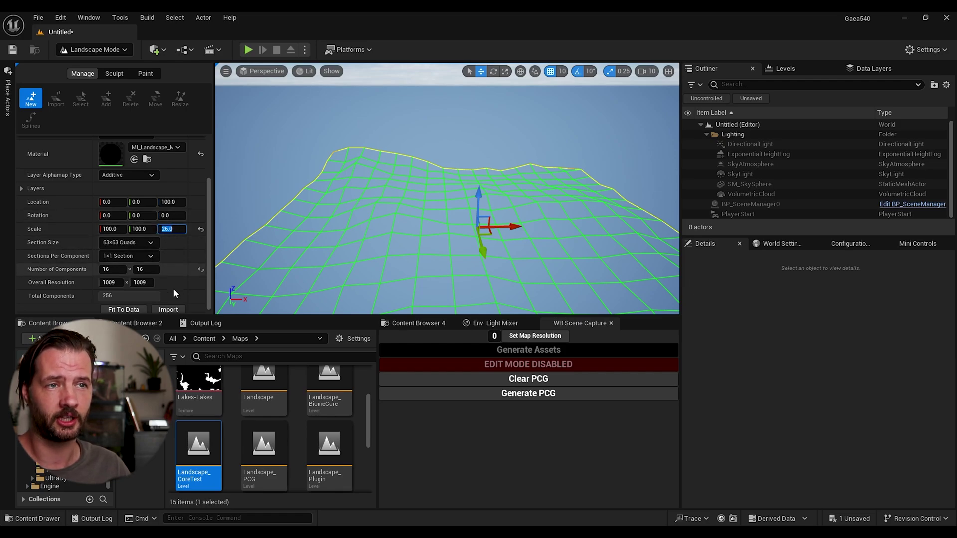
left_click(171, 309)
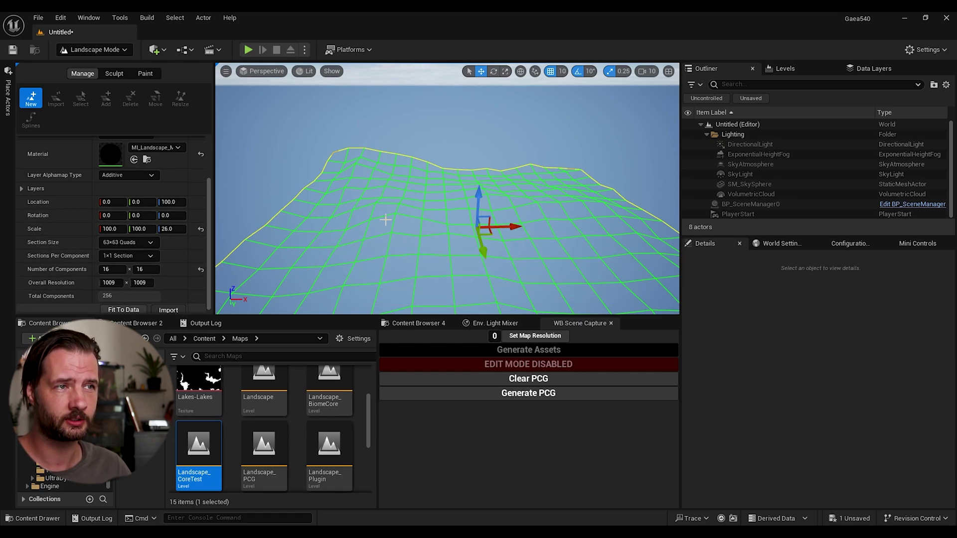
Assign Rock_LayerInfo to the landscape's Rock paint layer
left_click(145, 74)
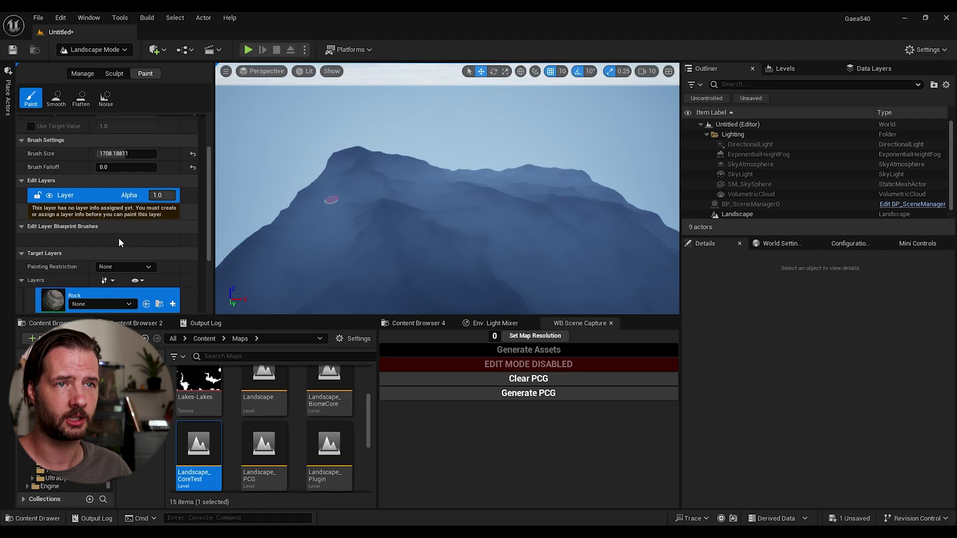
left_click(126, 303)
key("Escape")
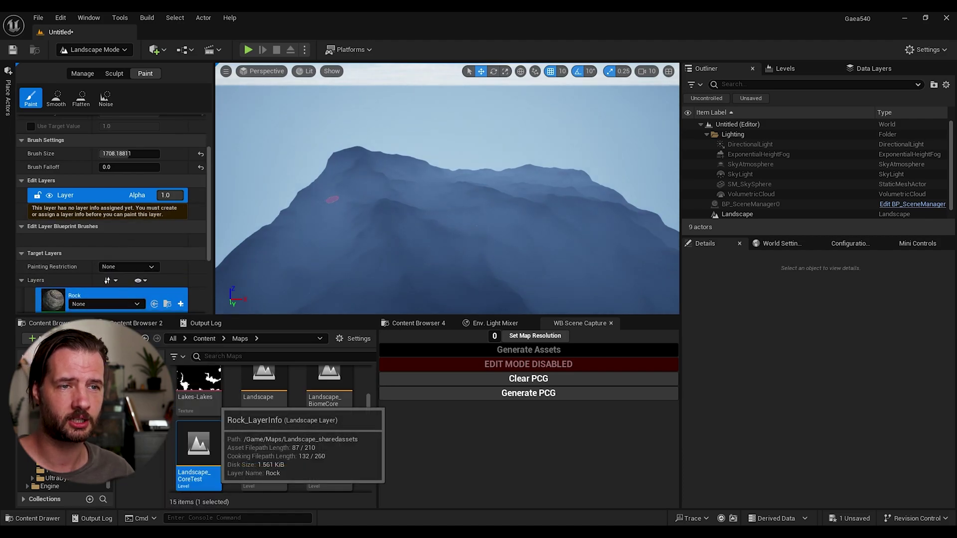
right_click_drag(420, 184, 470, 228)
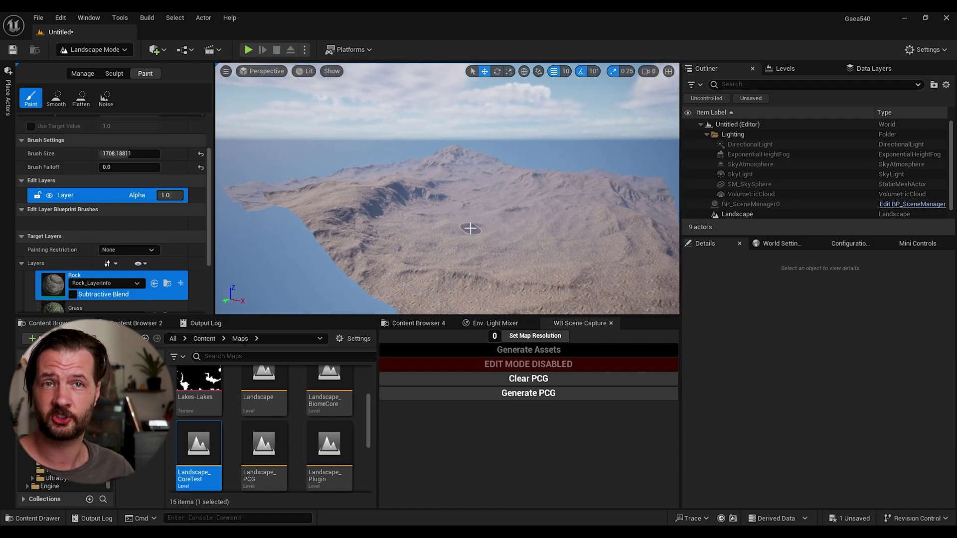
Set the scene capture map resolution to 1009 and apply it to the new landscape
left_click(495, 337)
type("1009")
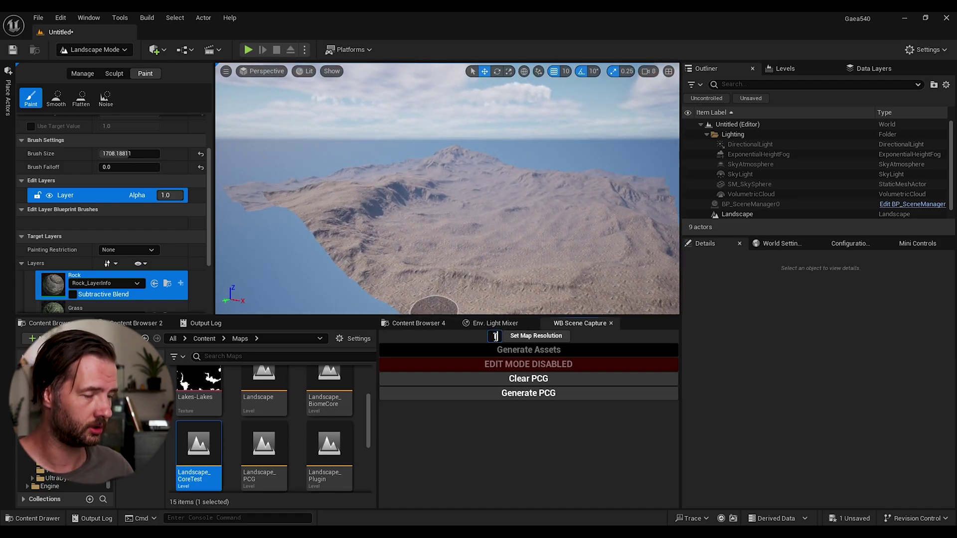
left_click(541, 337)
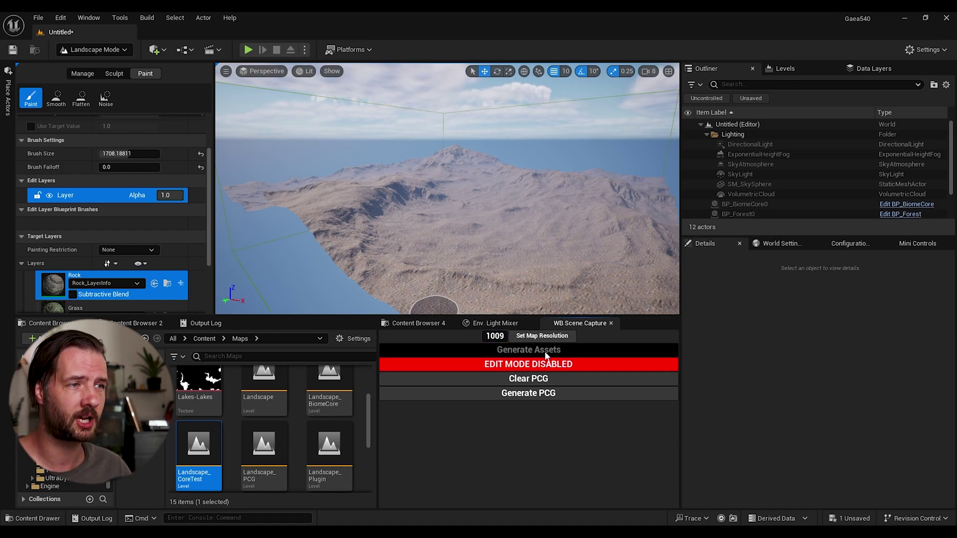
mouse_move(447, 189)
right_mouse_down()
mouse_move(479, 195)
mouse_move(466, 182)
mouse_move(439, 187)
mouse_move(471, 189)
mouse_move(456, 184)
mouse_move(433, 235)
right_mouse_up()
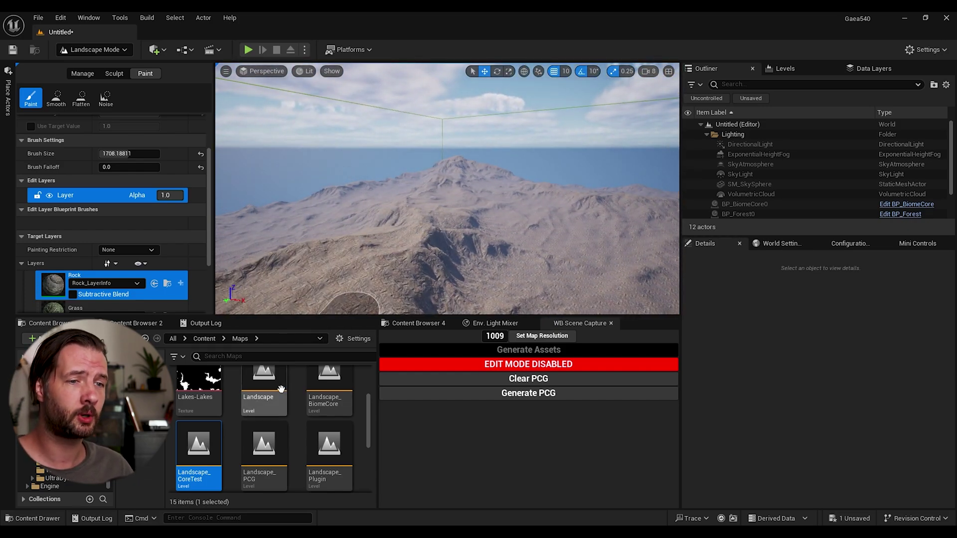
Switch to the browser and read the Gaea-to-Unreal export article from its beginning to the basic Gaea configuration
key("alt+Tab")
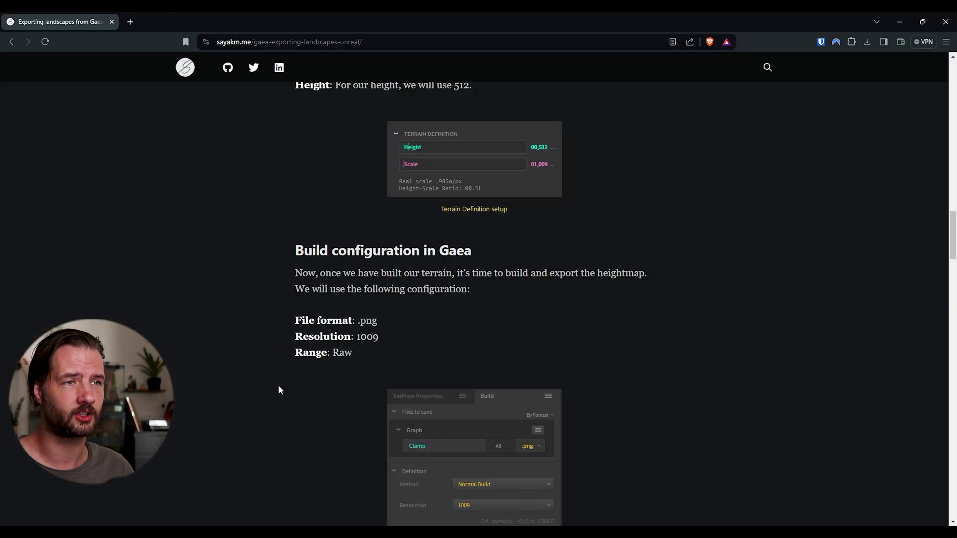
key("Home")
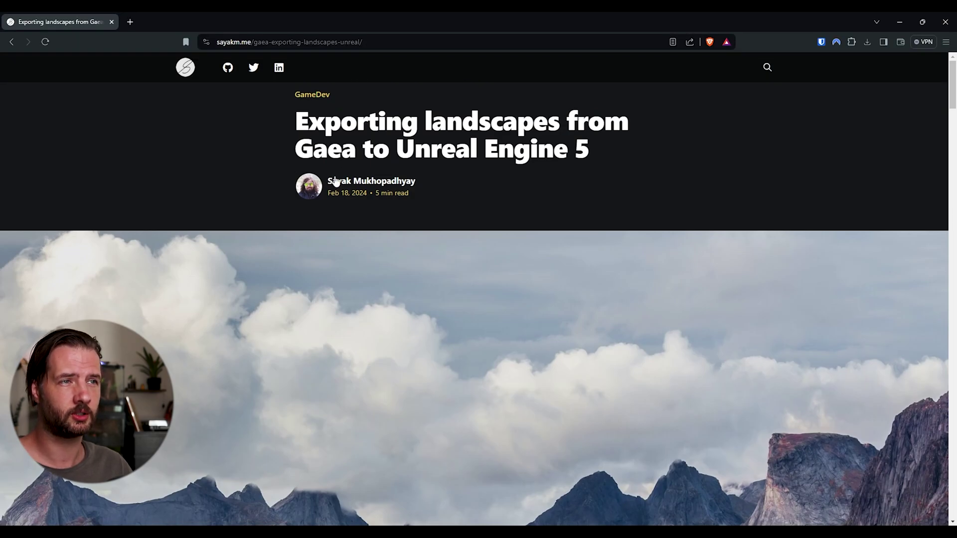
scroll(432, 188, "down", 1)
scroll(431, 189, "down", 15)
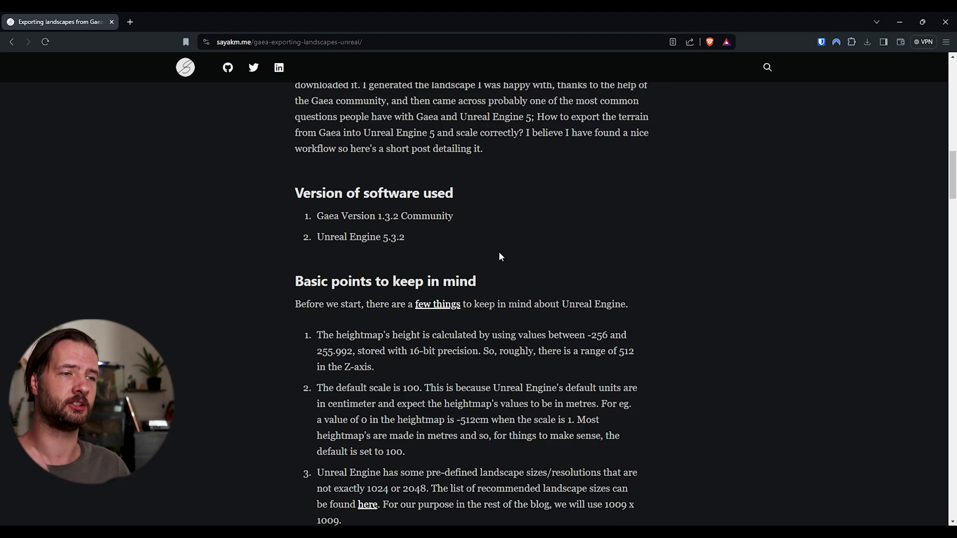
scroll(499, 251, "down", 8)
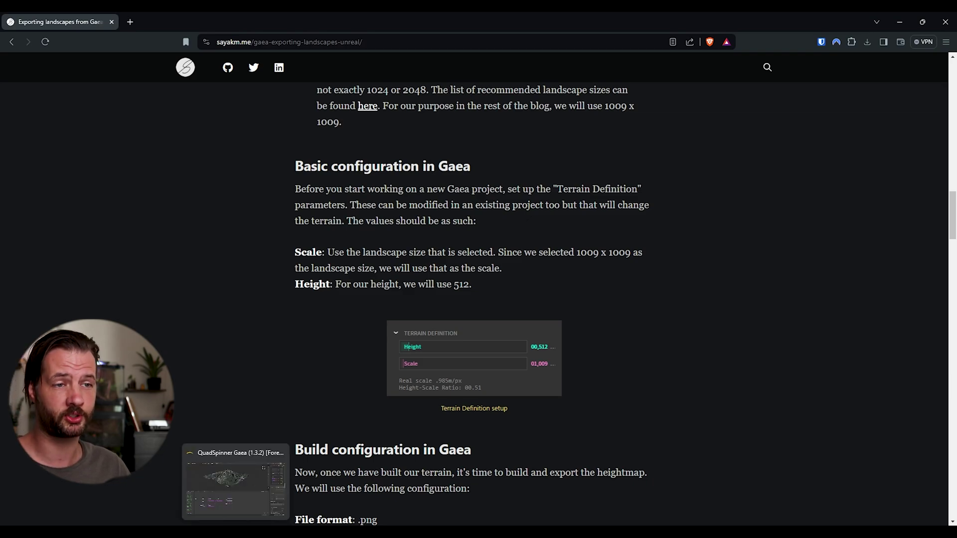
Switch to Gaea and set the terrain definition to height 512 and scale 1009
left_click(236, 533)
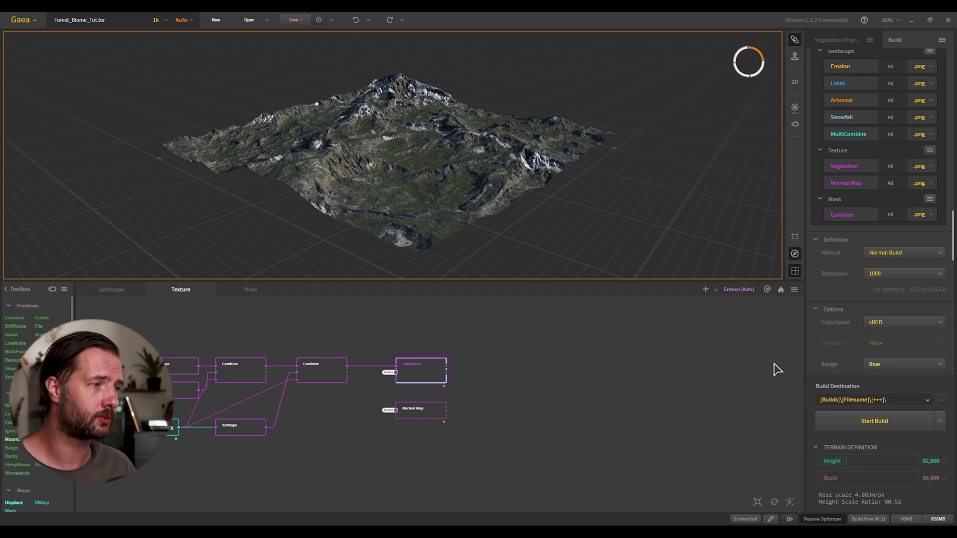
left_click(933, 461)
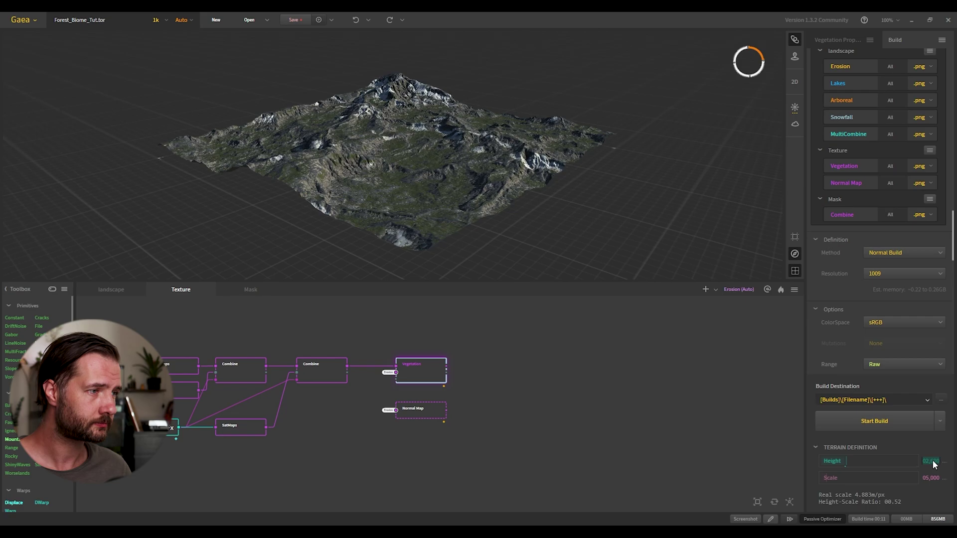
type("512")
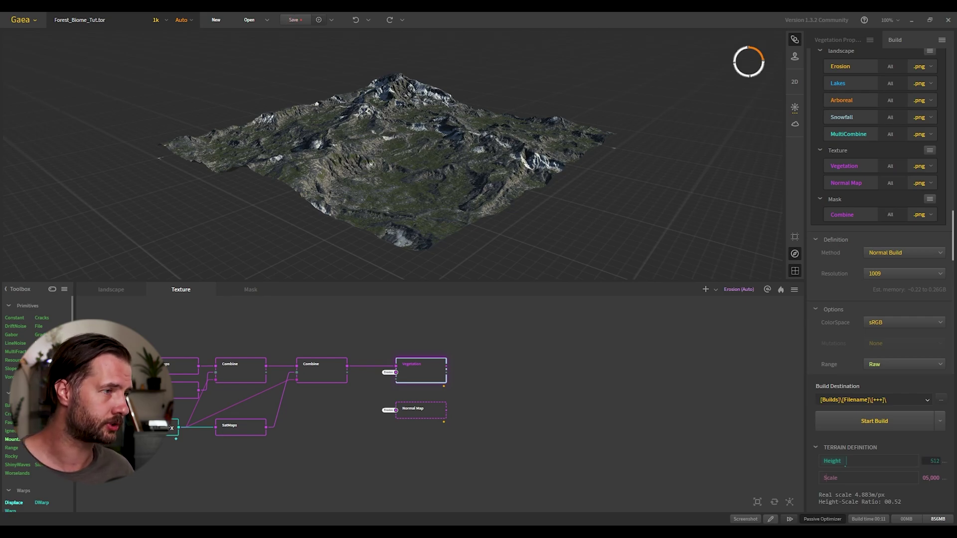
key("Return")
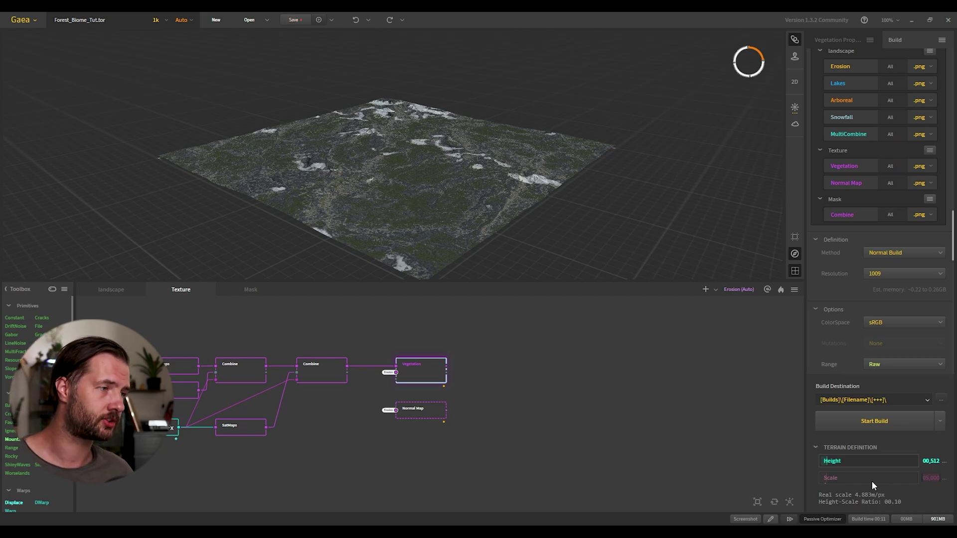
type("1009")
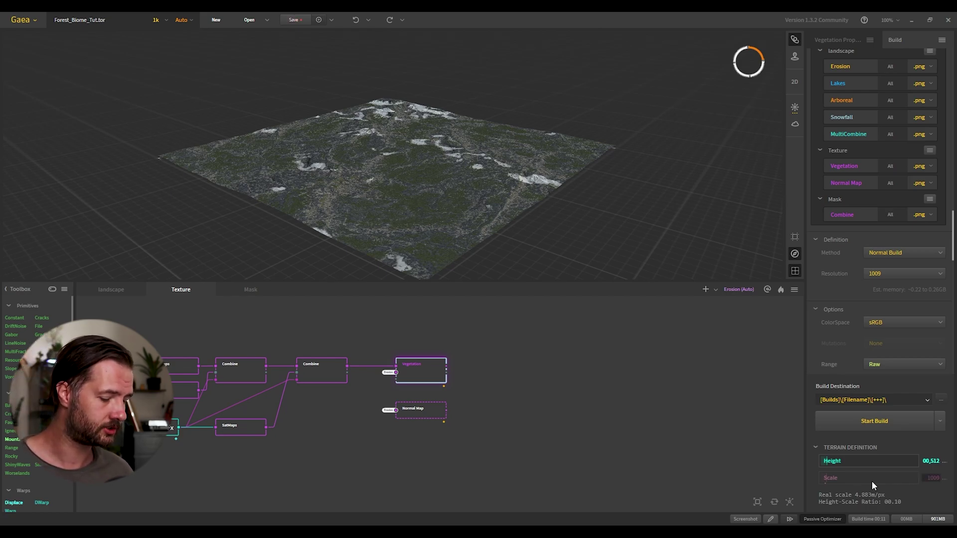
key("Return")
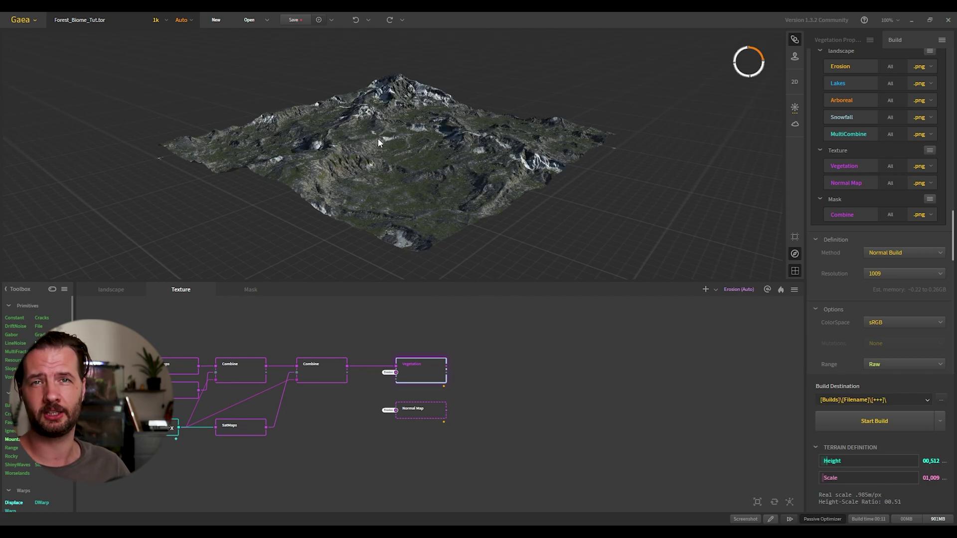
Switch the build range to Normalized and back to Raw
scroll(882, 299, "down", 1)
left_click(881, 348)
left_click(881, 358)
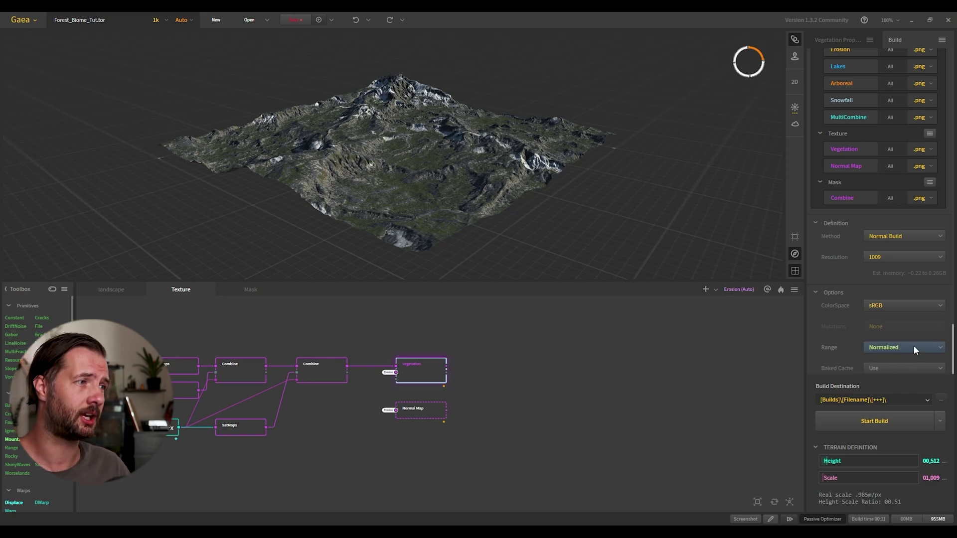
left_click(884, 348)
left_click(867, 348)
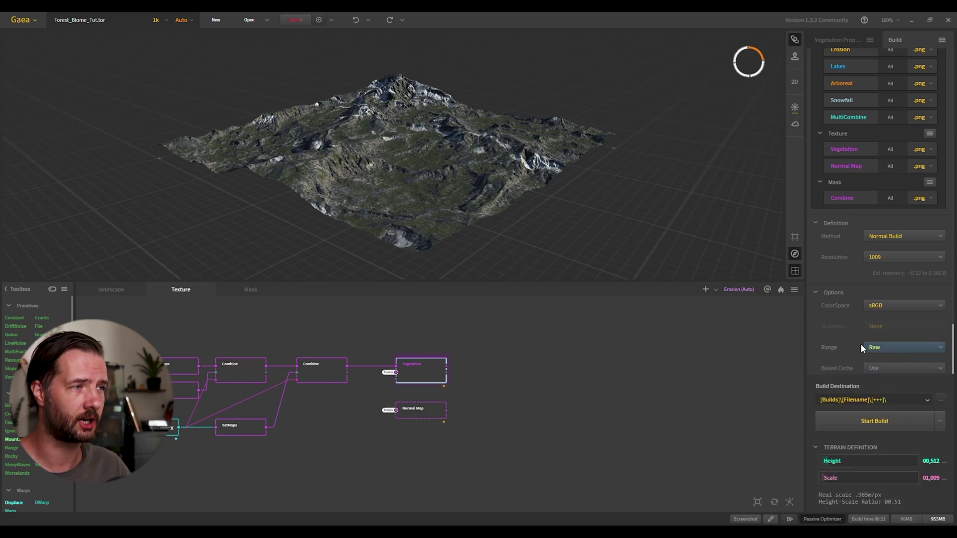
Start the build of the Gaea terrain outputs
left_click(889, 422)
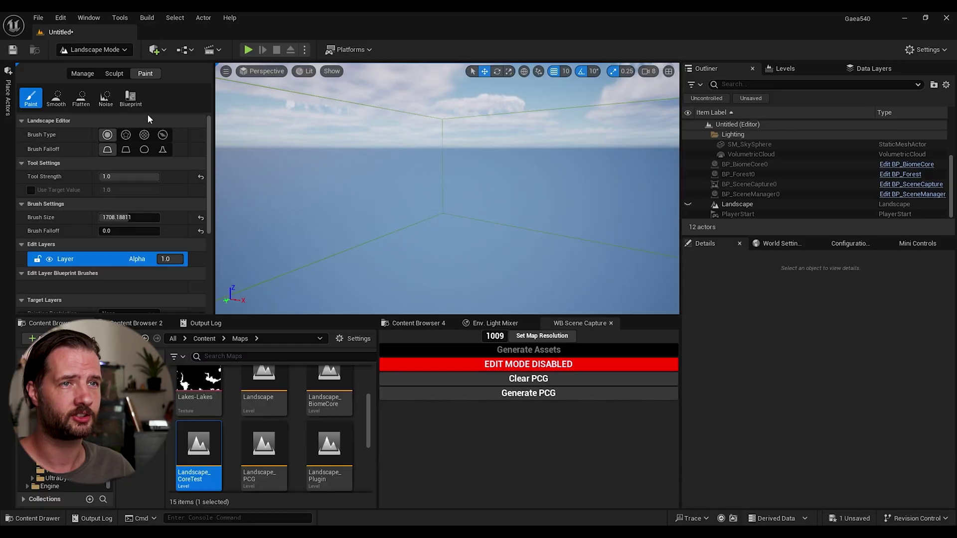
Set up a new landscape imported from file, using the Erosion heightmap from the Forest_Biome_Tut build folder 008
left_click(81, 97)
left_click(30, 98)
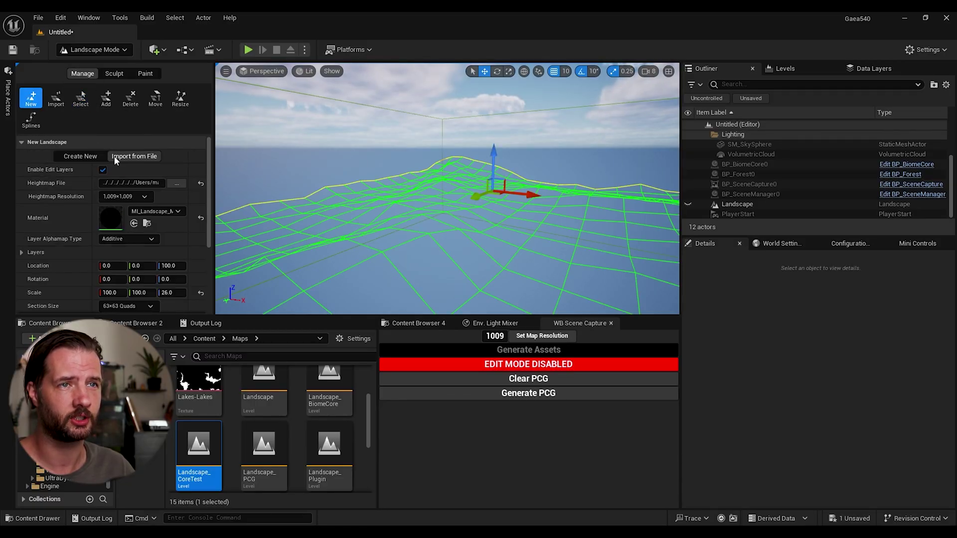
left_click(177, 184)
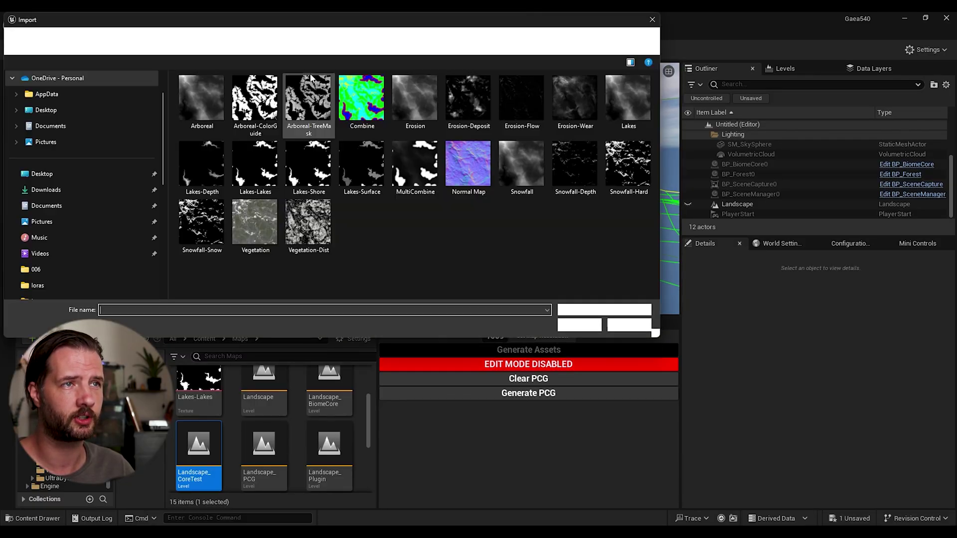
left_click(223, 40)
double_click(199, 199)
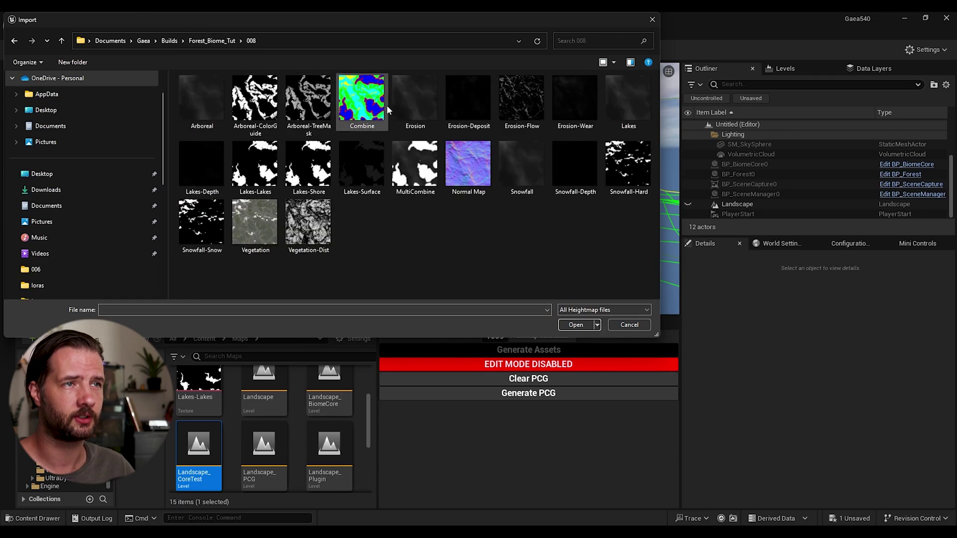
left_click(423, 100)
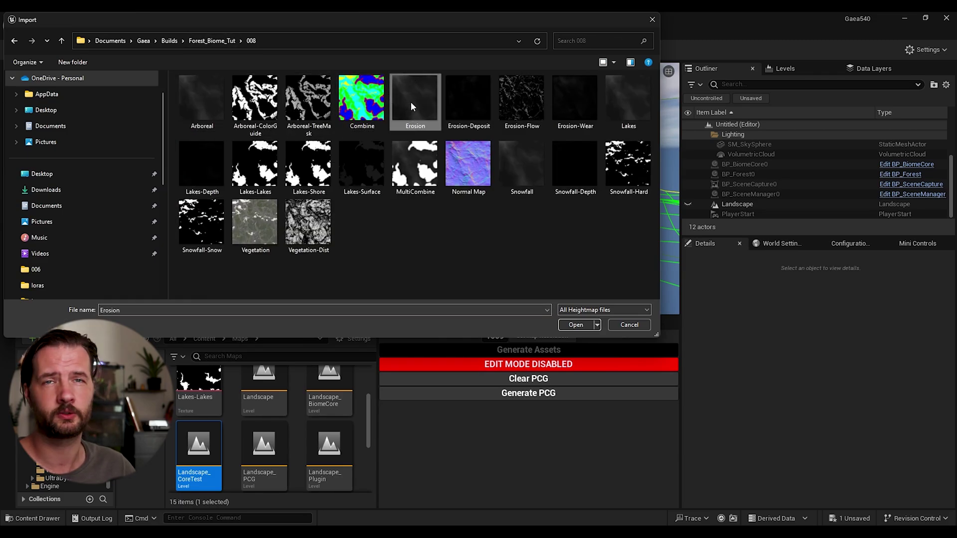
left_click(576, 325)
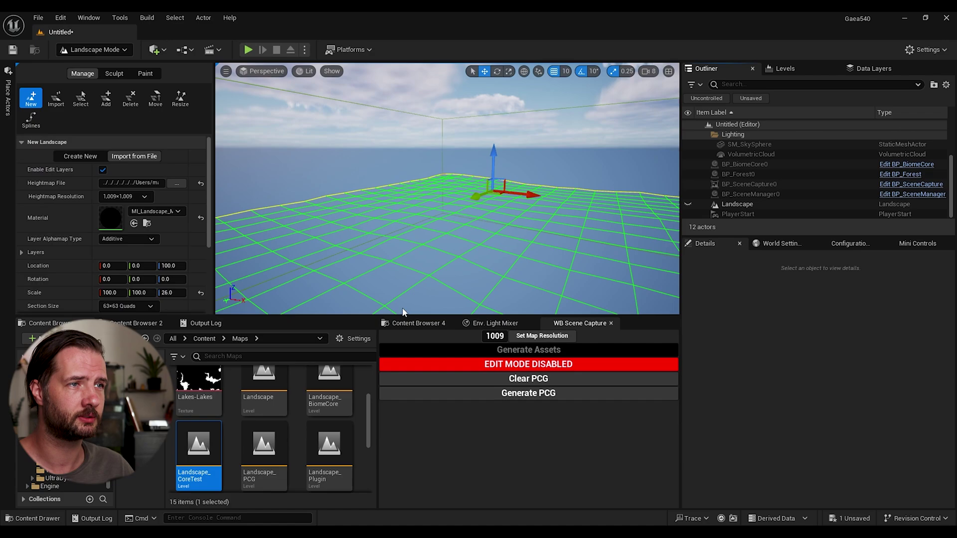
Reset the new landscape's Z scale to 100 and import the landscape
left_click(201, 295)
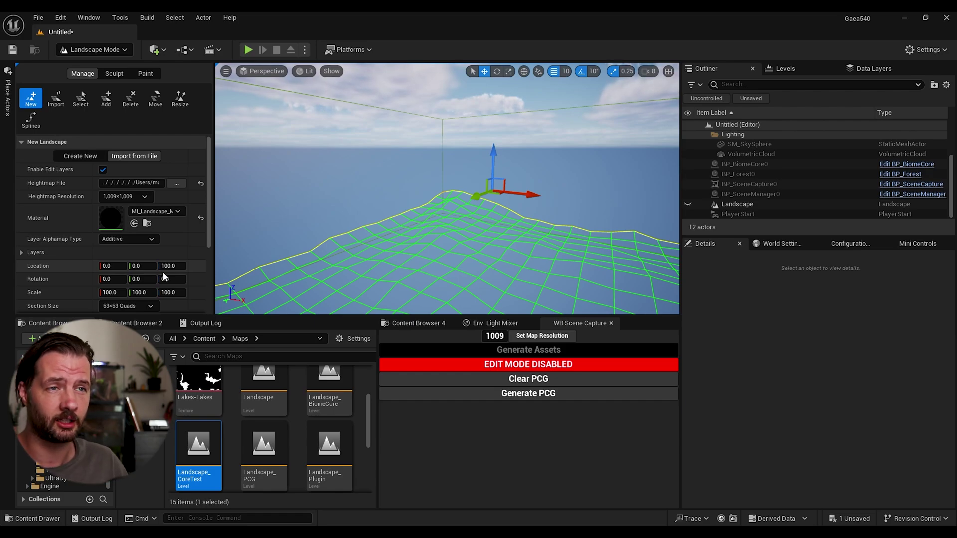
scroll(166, 215, "down", 5)
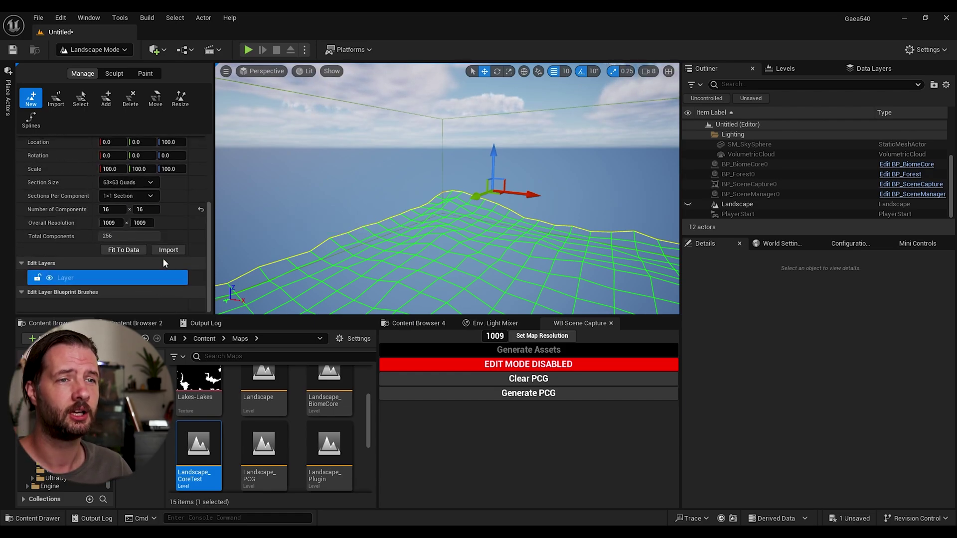
left_click(168, 250)
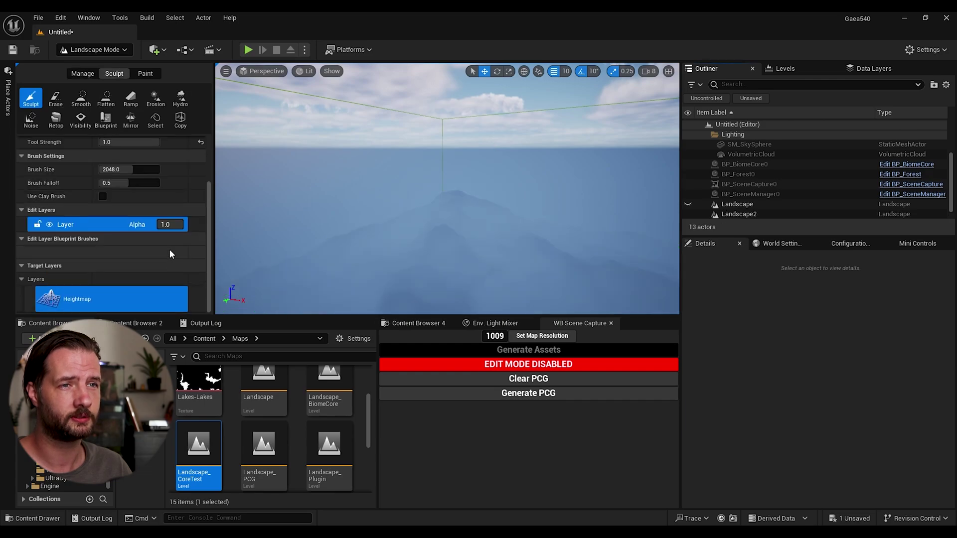
left_click(145, 73)
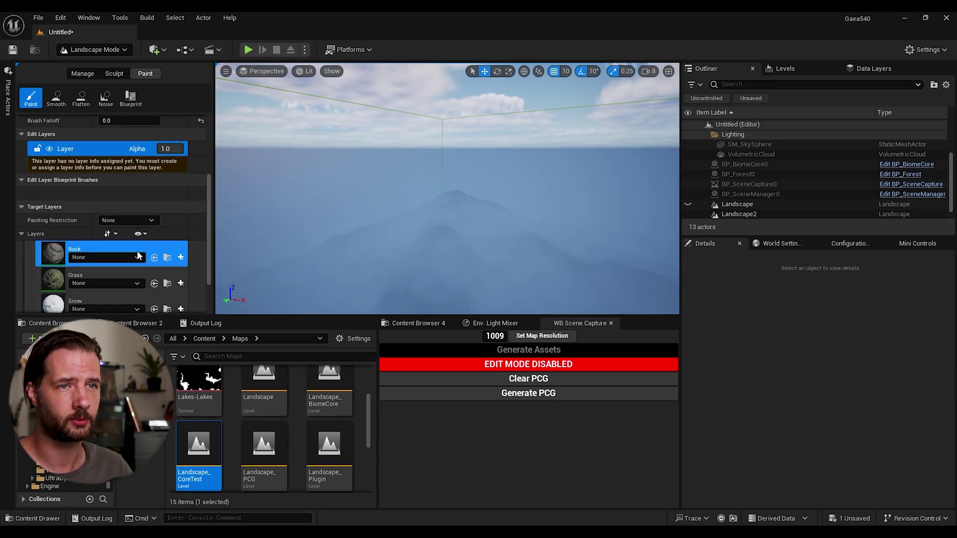
left_click(106, 257)
left_click(200, 349)
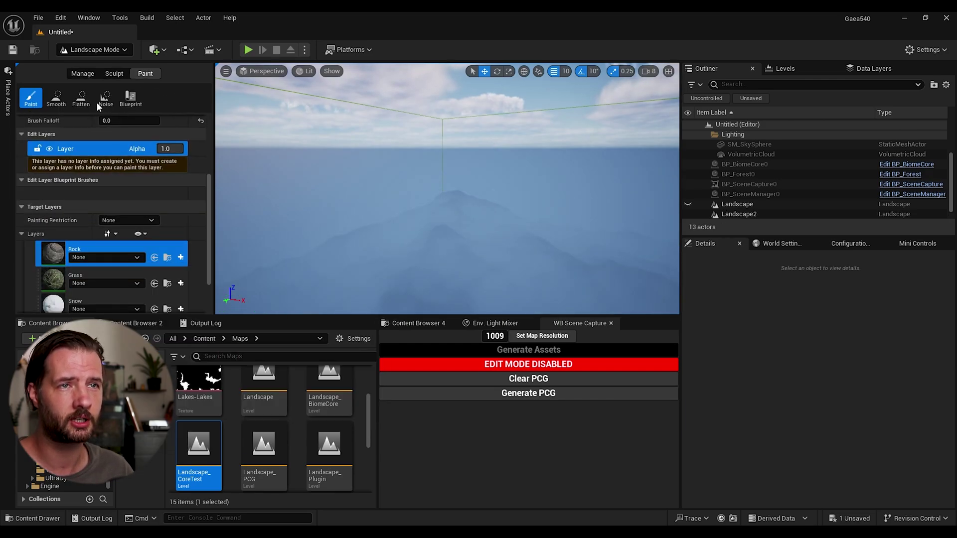
left_click(83, 74)
scroll(822, 170, "up", 3)
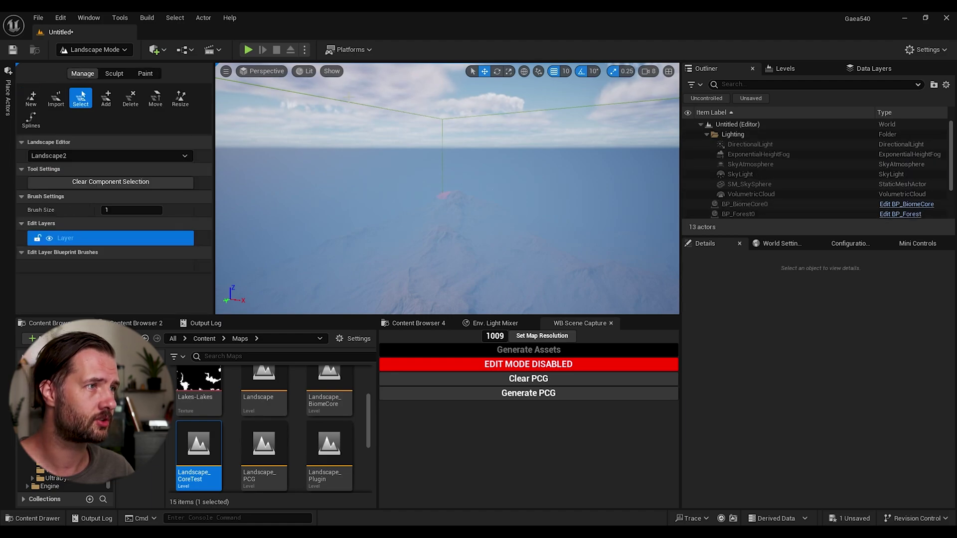
Switch to Selection mode and hide the ExponentialHeightFog to compare both landscapes with the biome volume
left_click(94, 49)
left_click(89, 65)
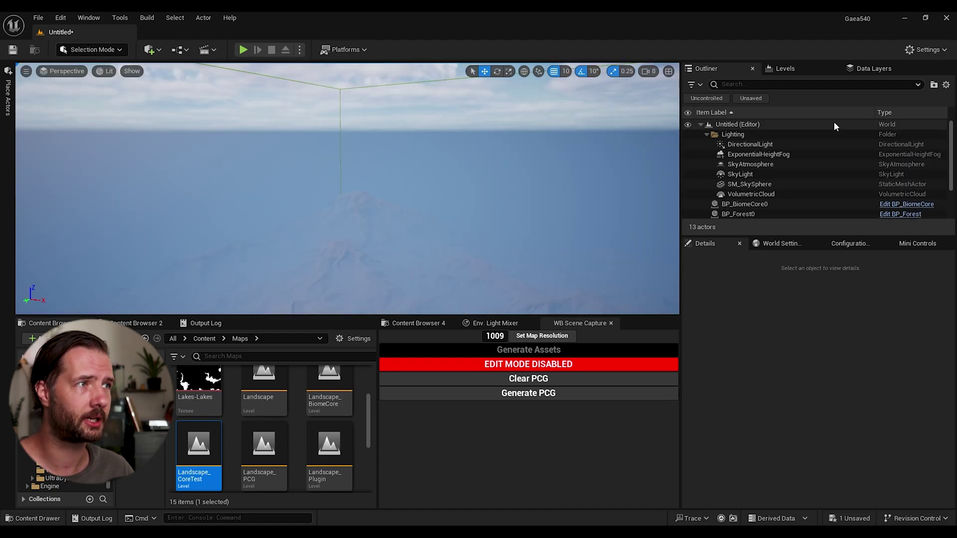
left_click(688, 154)
right_click_drag(300, 220, 392, 213)
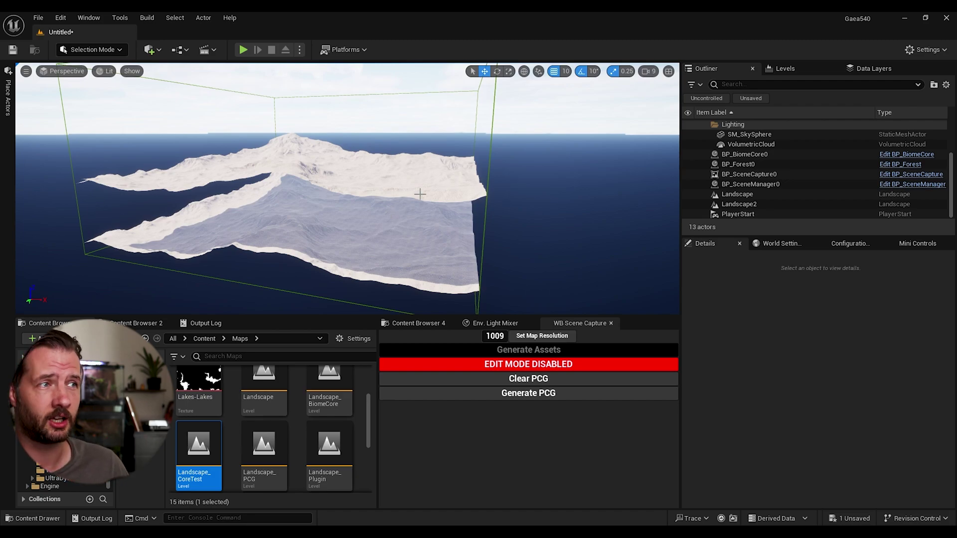
scroll(748, 209, "up", 3)
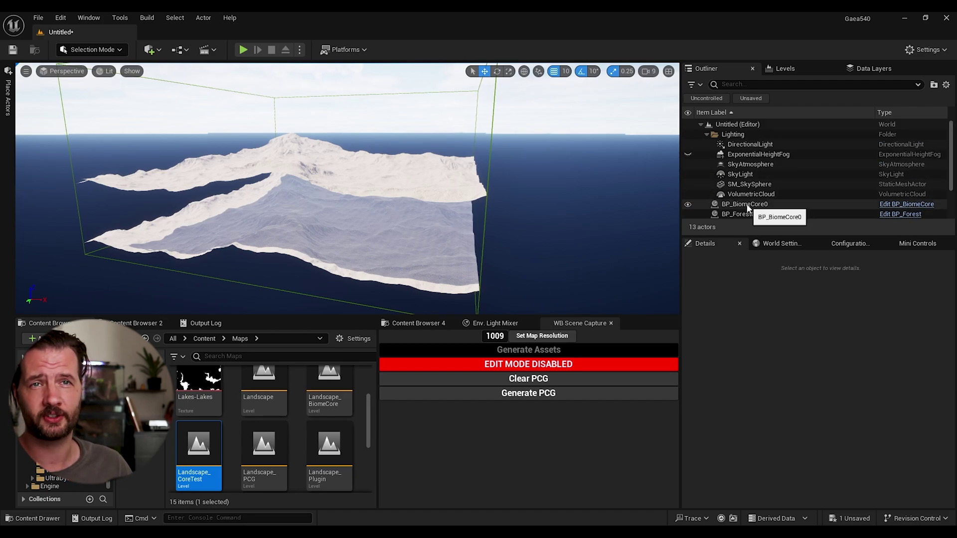
Open the PCG_BiomeTexture instance assigned to the BiomeCore component of BP_BiomeCore0
left_click(747, 205)
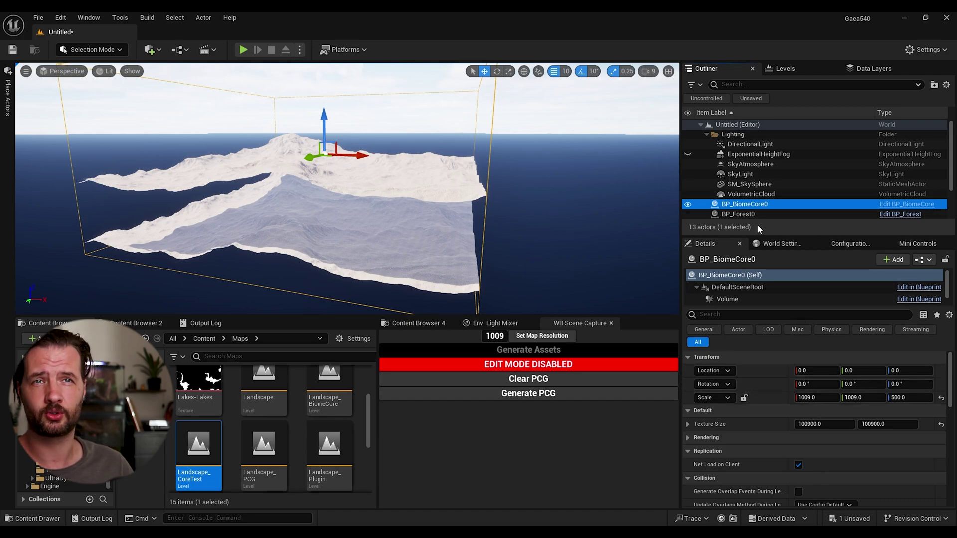
left_click(750, 194)
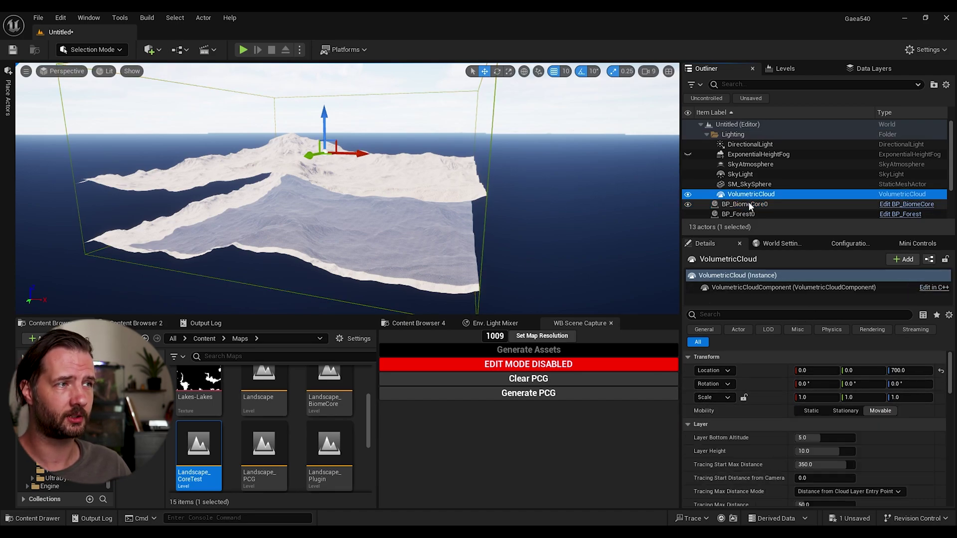
left_click(748, 204)
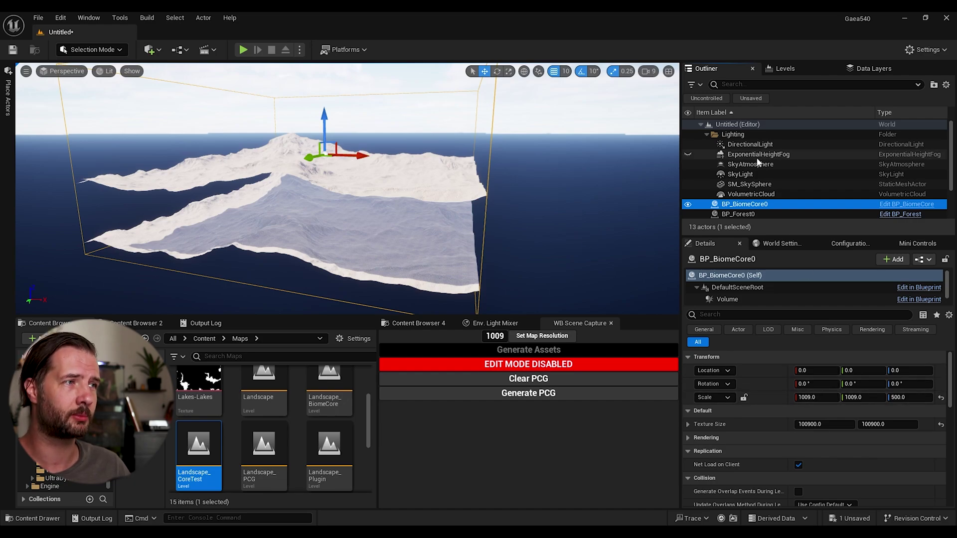
left_click(738, 299)
double_click(806, 455)
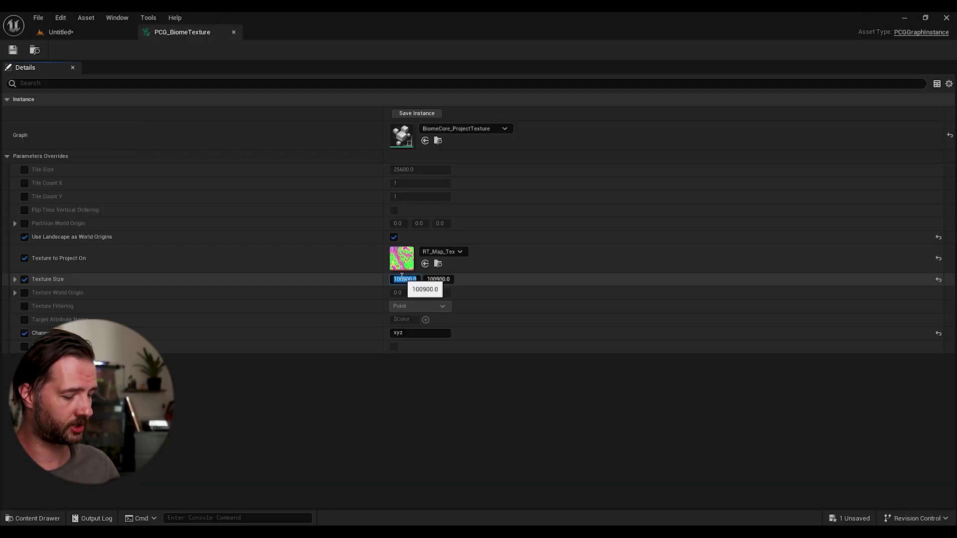
Enter 100900 as the first Texture Size value, save the PCG_BiomeTexture instance, and return to the level
type("10090")
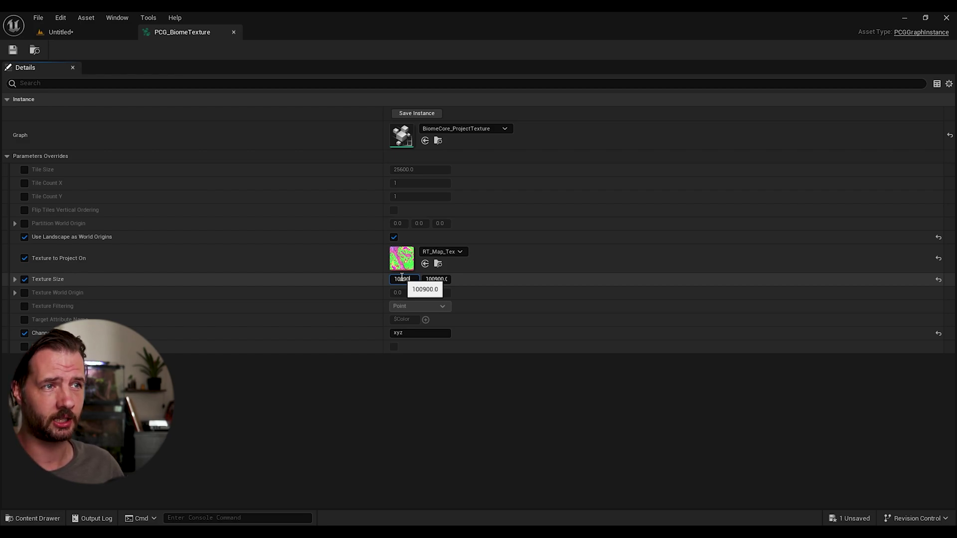
type("0")
key("Return")
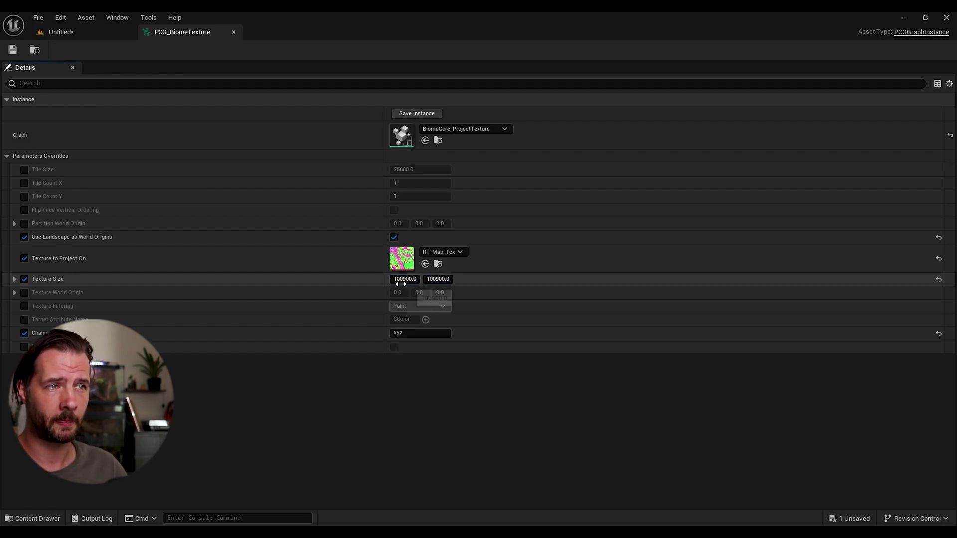
left_click(401, 281)
left_click(400, 279)
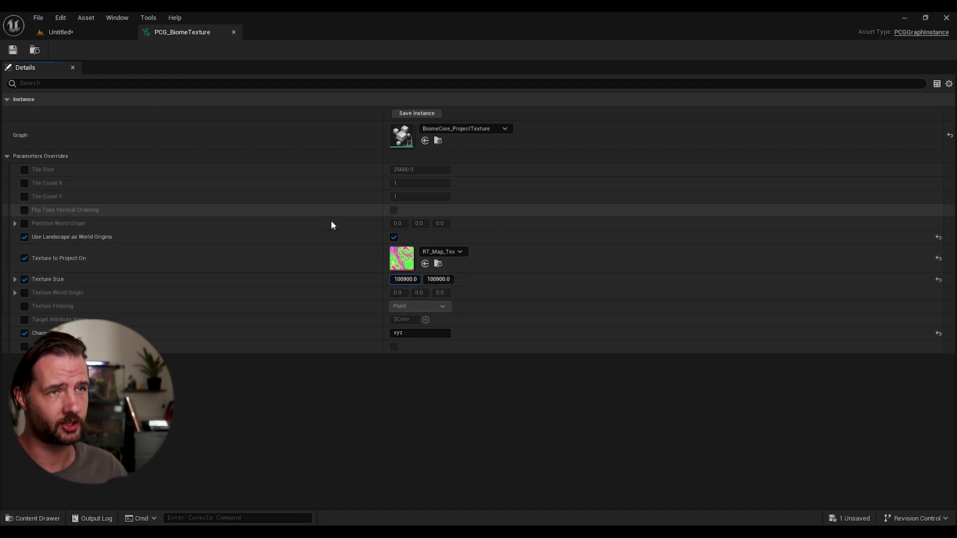
left_click(12, 50)
left_click(60, 31)
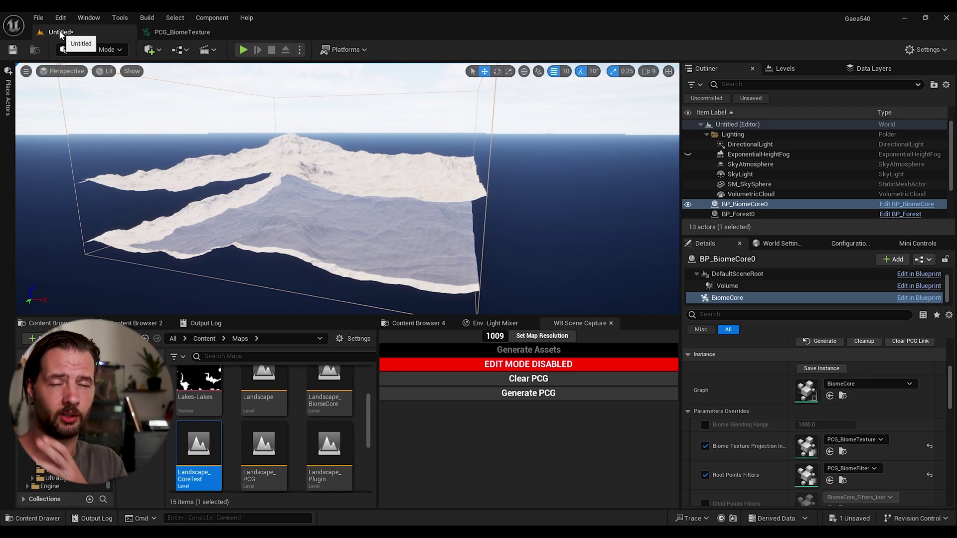